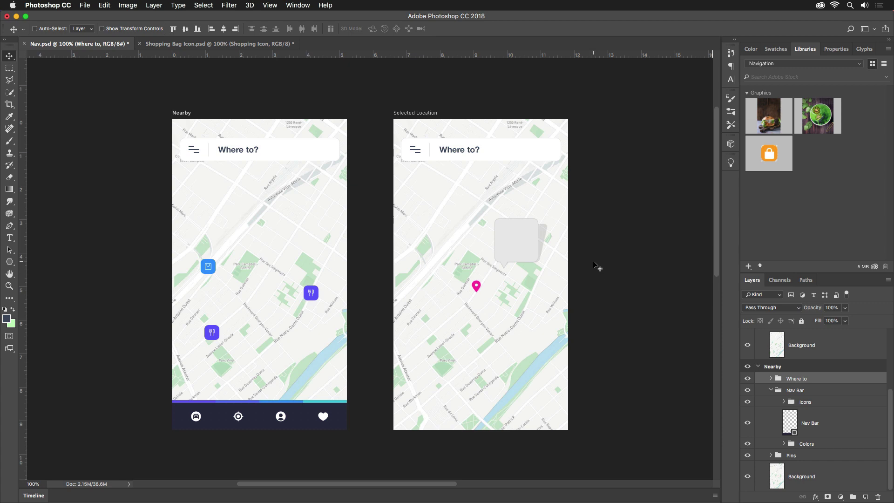
Hide Photoshop and open Nav.psd from Project Files in Adobe XD.
key("super+h")
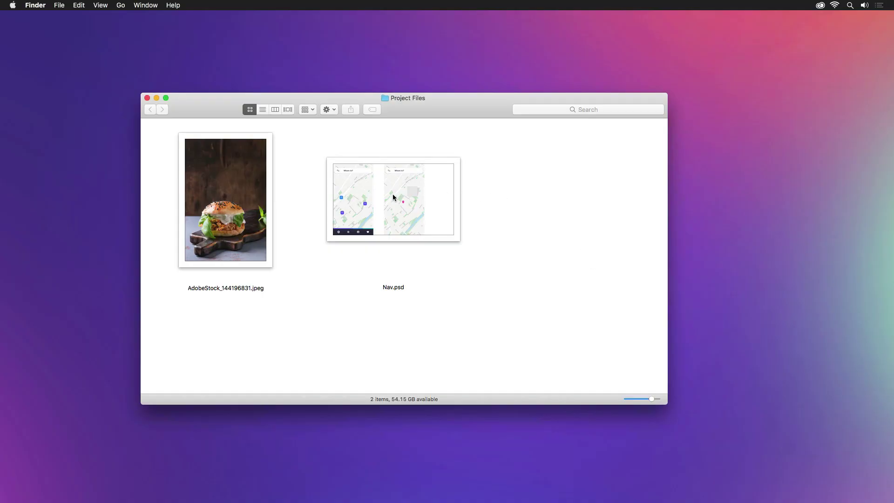
left_click_drag(393, 194, 539, 493)
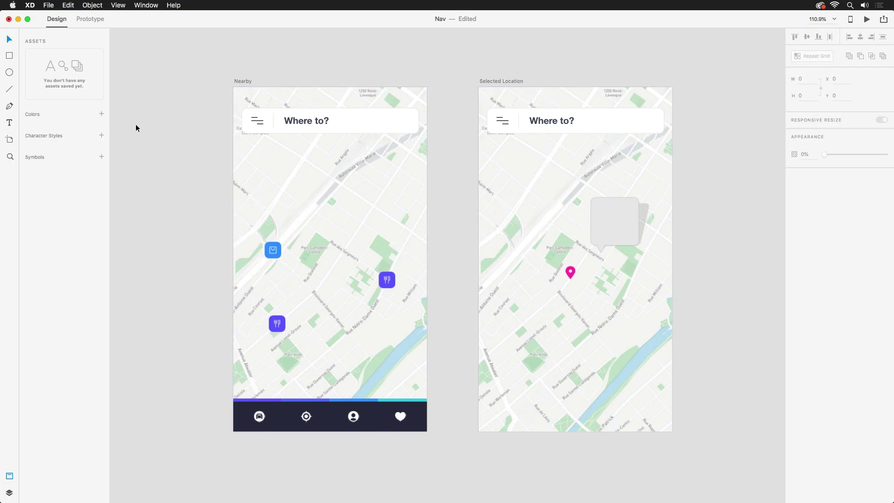
left_click(53, 5)
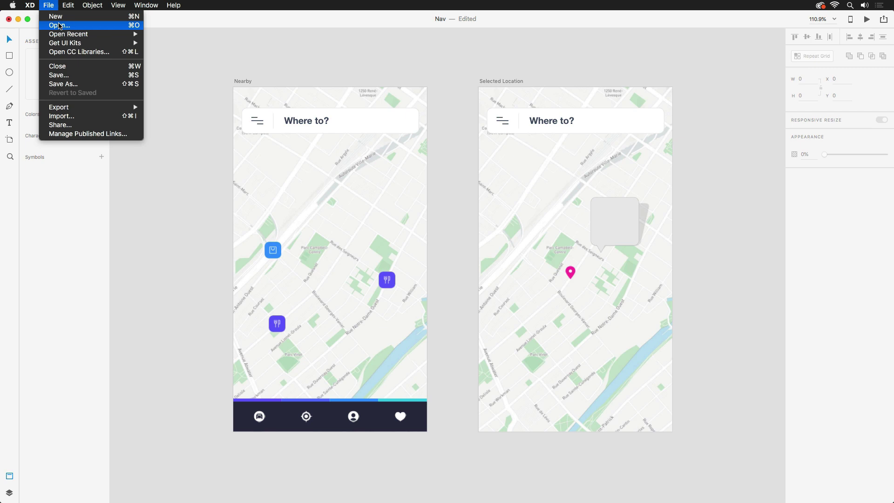
left_click(186, 130)
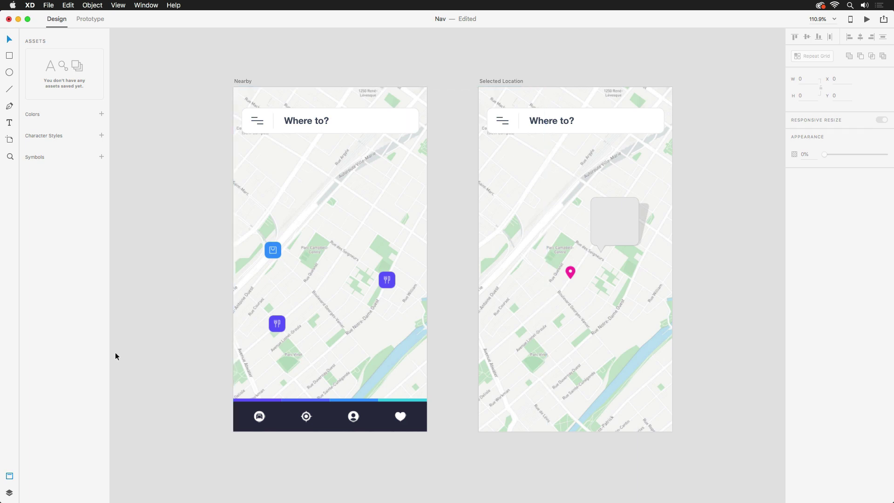
List the Nearby artboard's layers, expanding Nav Bar (Icons, Colors) and Pins (Food, Shopping).
left_click(9, 492)
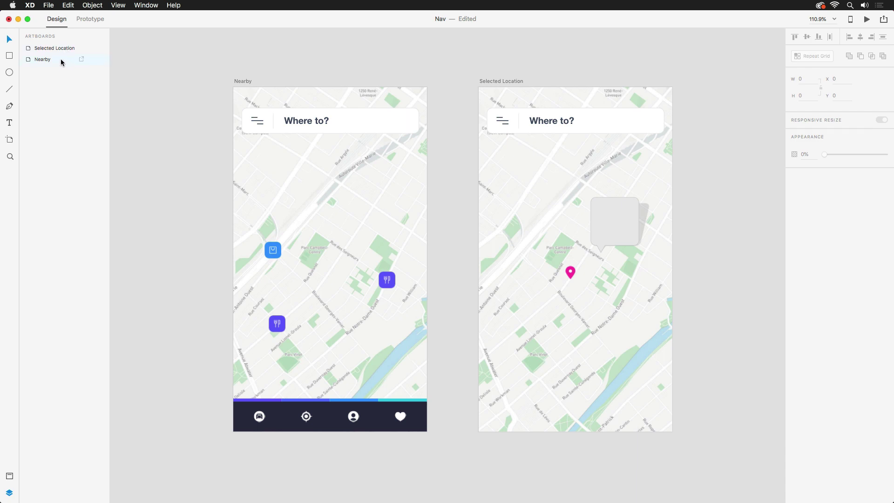
left_click(42, 59)
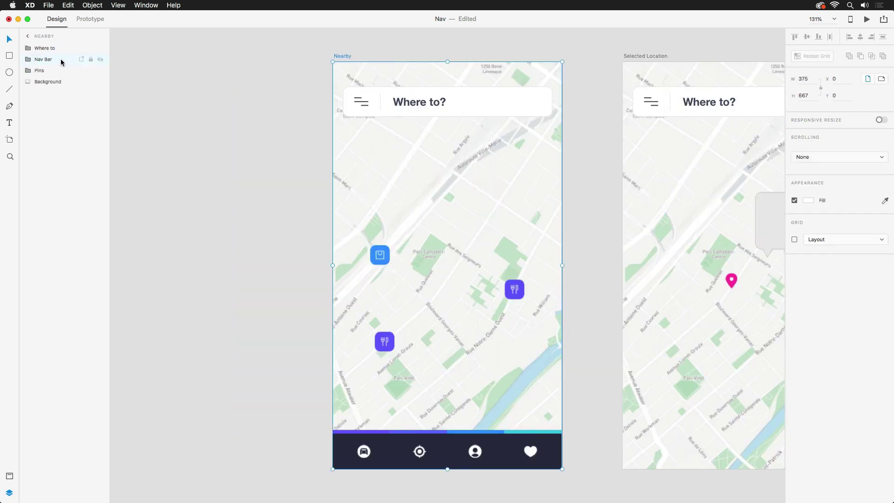
left_click(61, 60)
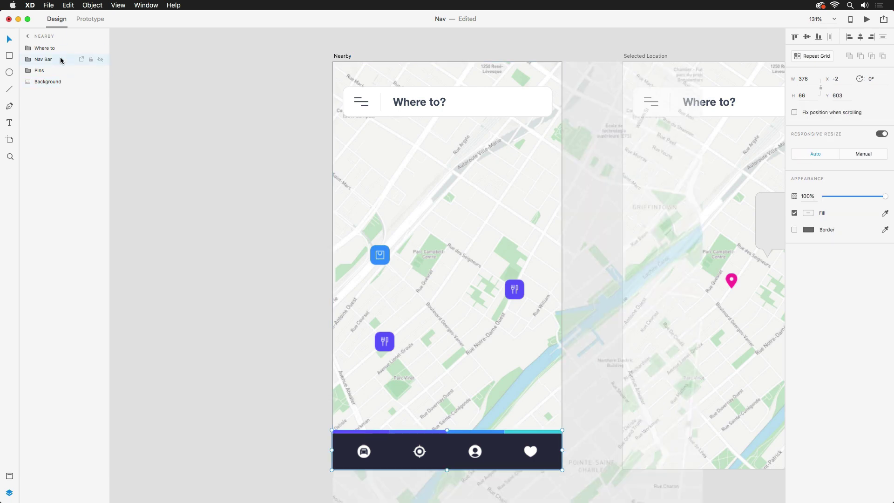
left_click(61, 60)
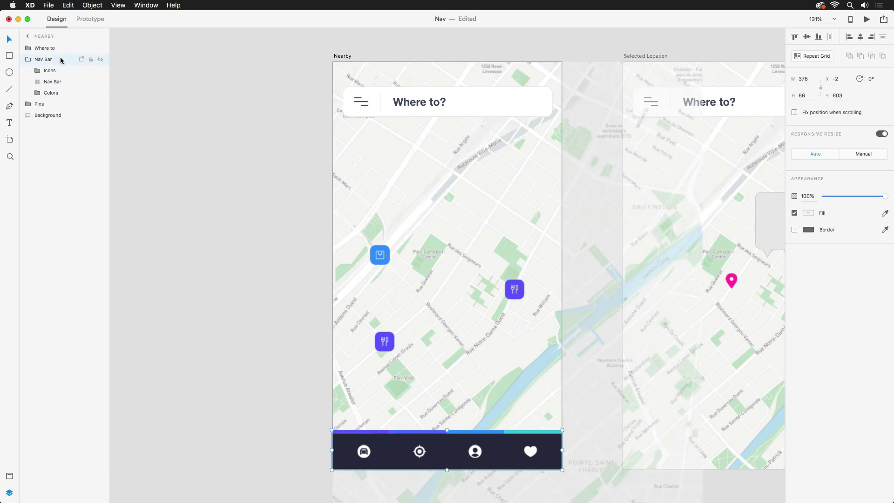
left_click(59, 105)
left_click(59, 105)
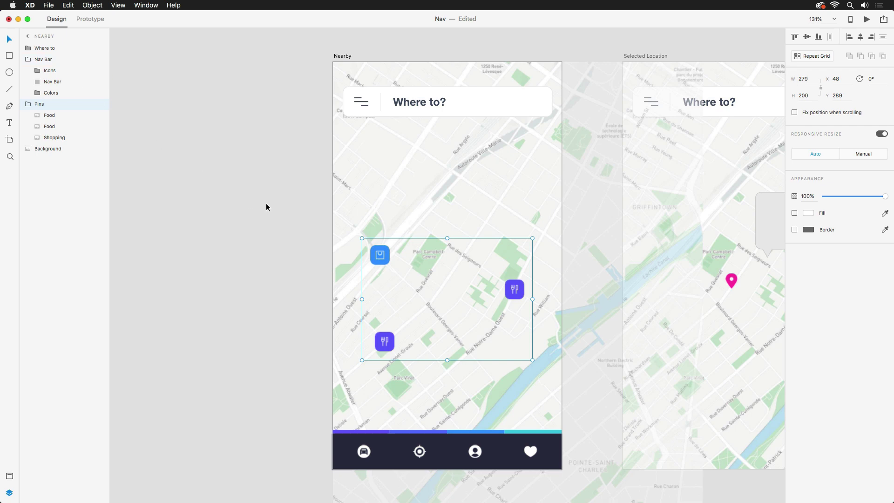
Restyle the Nearby 'Where to?' text as Adobe Clean Regular, size 20, line spacing 24.
left_click(10, 476)
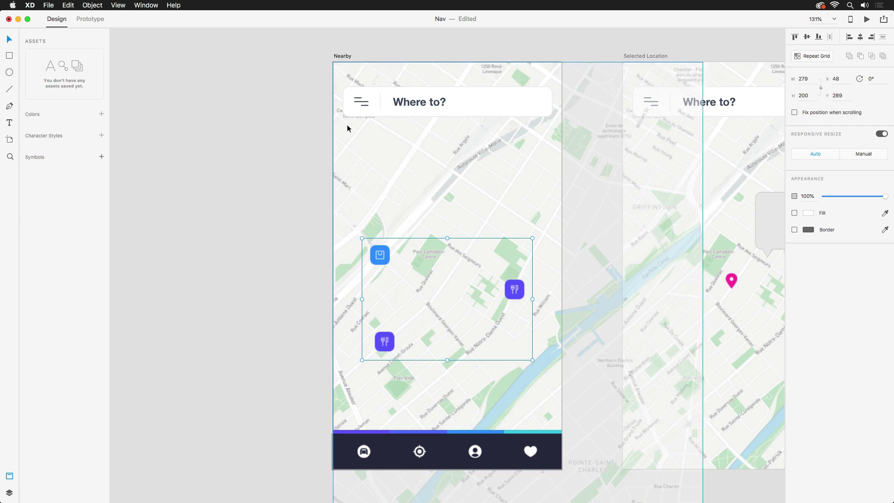
double_click(420, 99)
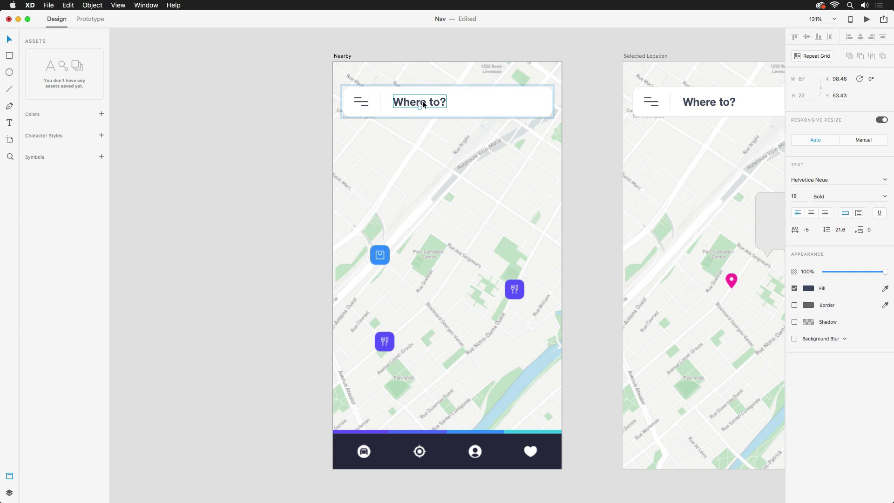
left_click(850, 180)
type("Adobe")
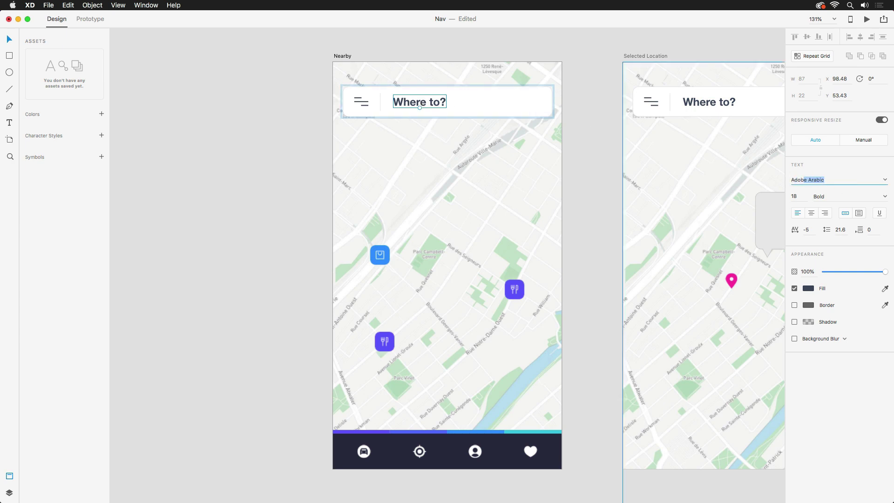
type(" Clean")
key("Return")
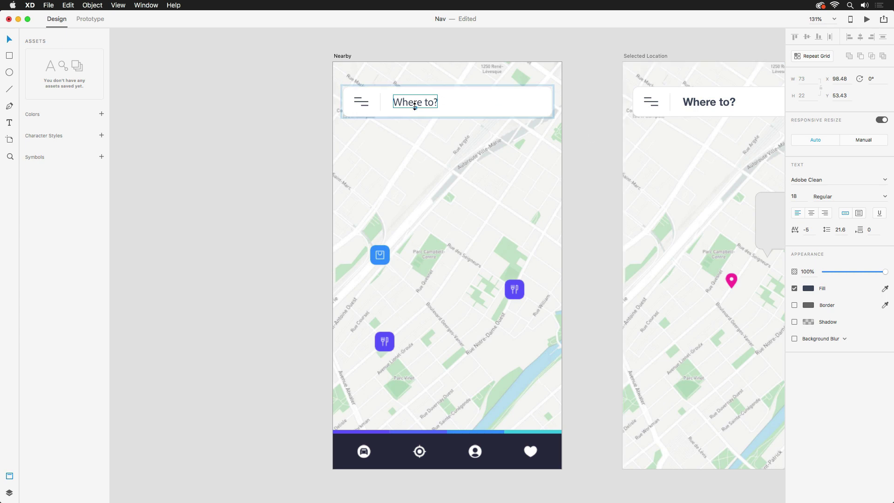
left_click_drag(416, 108, 415, 102)
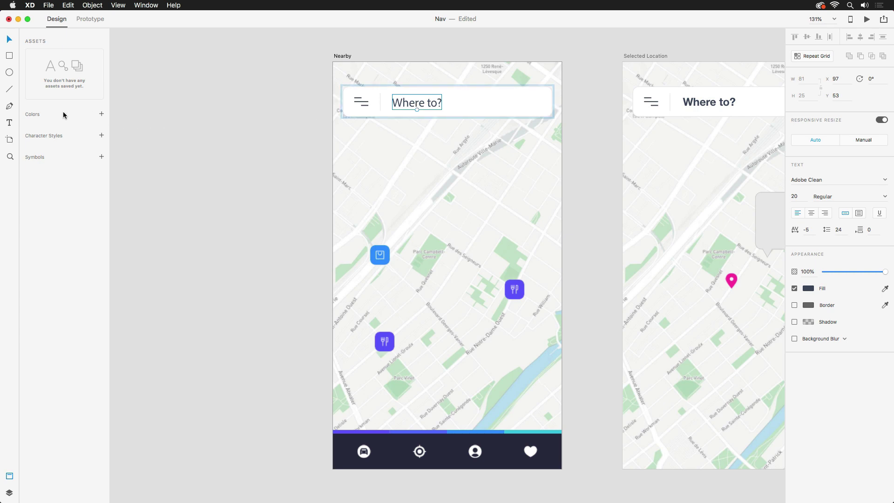
Save colour #454F63 and an Adobe Clean 20pt style, then apply that style to Selected Location's 'Where to?'.
left_click(101, 115)
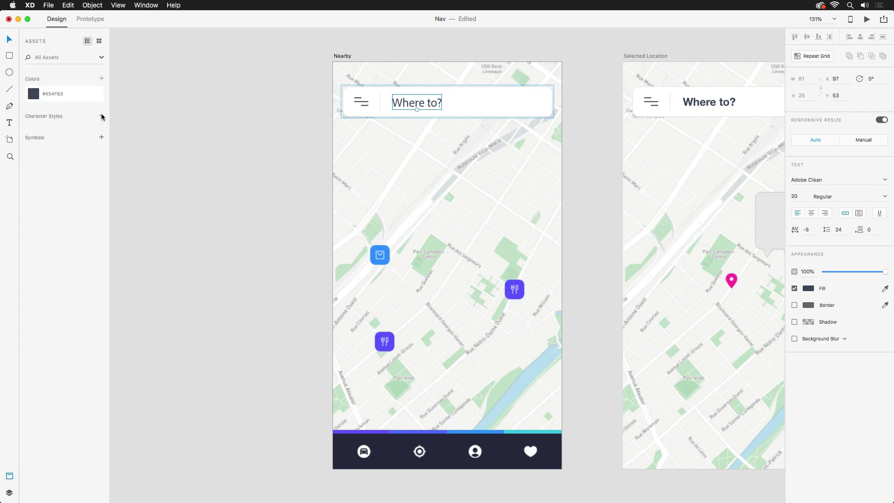
left_click(102, 117)
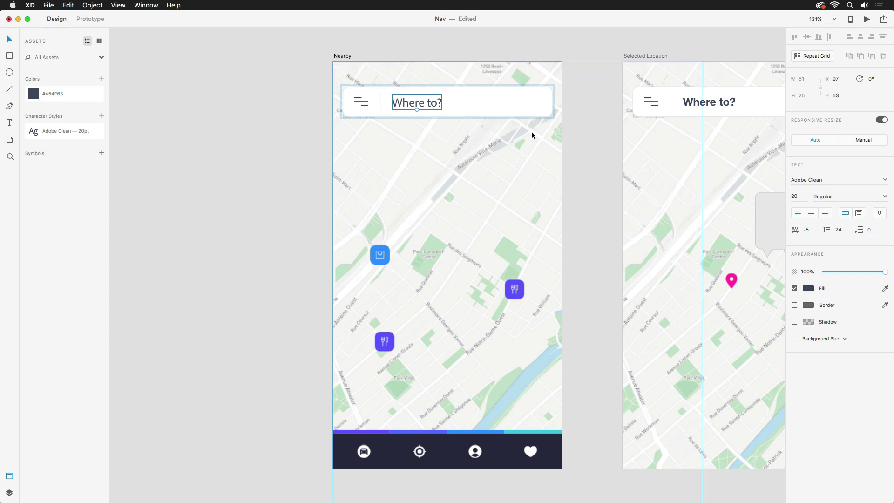
double_click(702, 105)
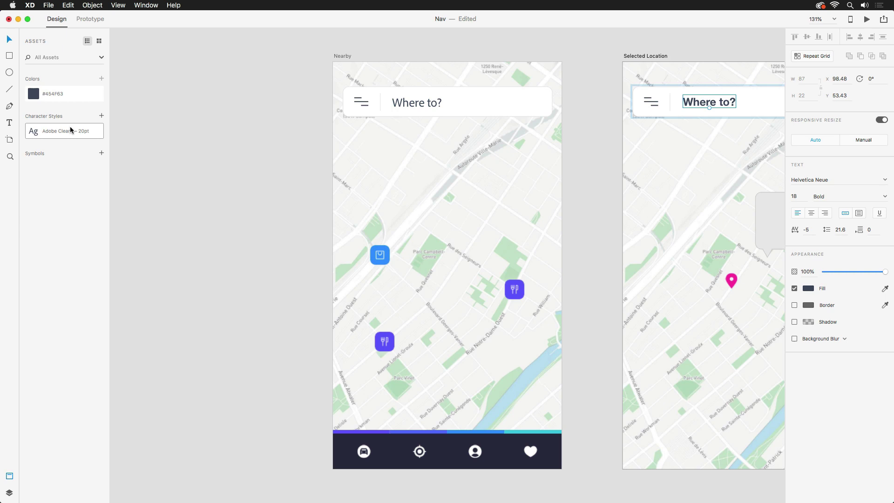
left_click(36, 134)
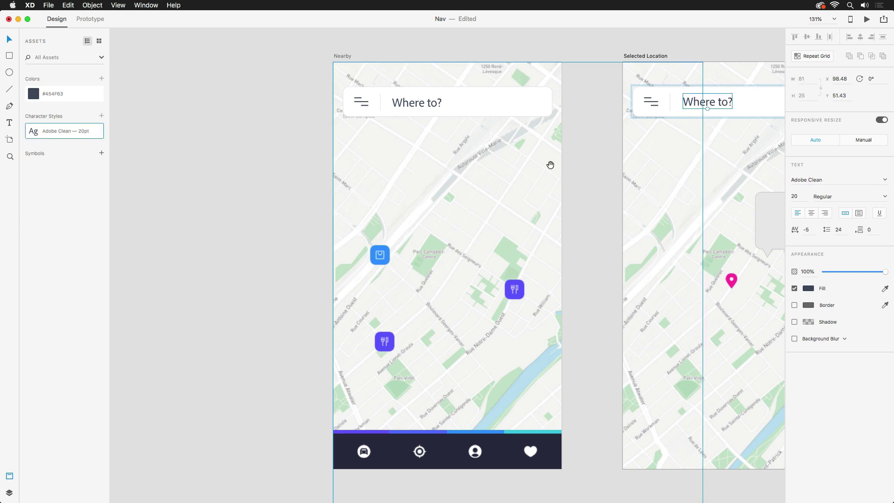
left_click_drag(607, 168, 464, 167)
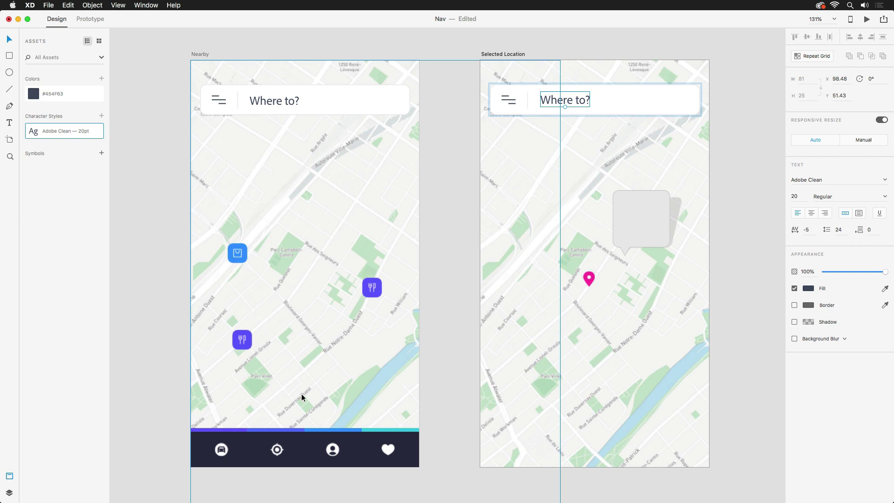
Convert the Nearby artboard's bottom navigation bar into a 'Nav Bar' symbol in Assets.
left_click(302, 446)
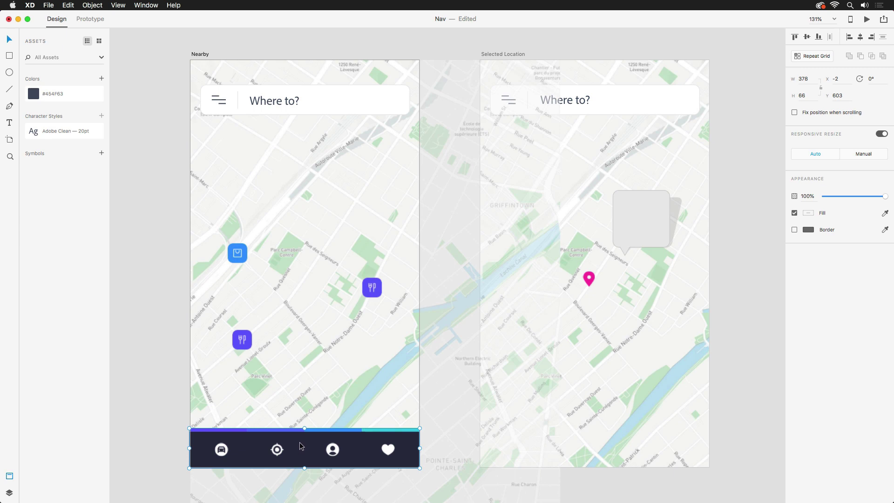
left_click(10, 493)
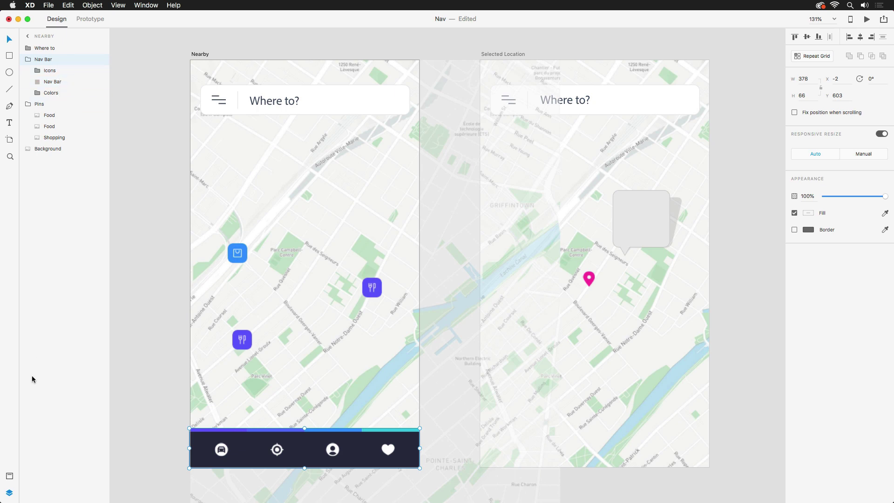
left_click(9, 476)
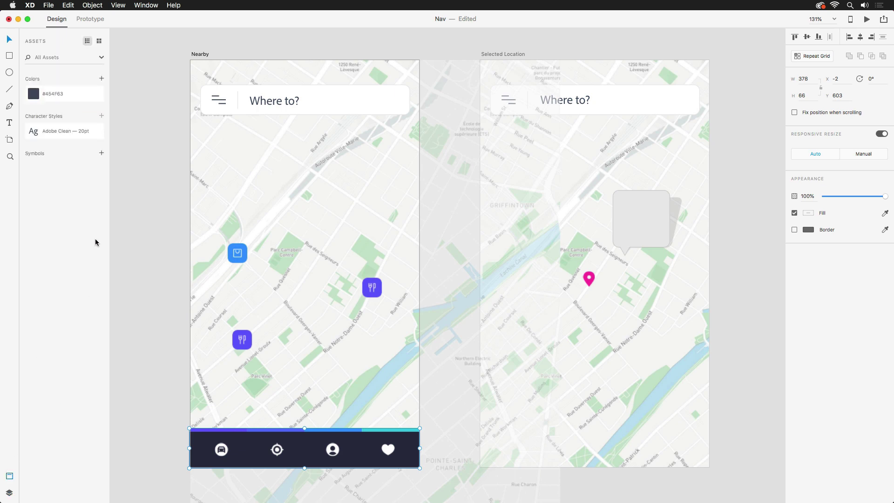
left_click(101, 153)
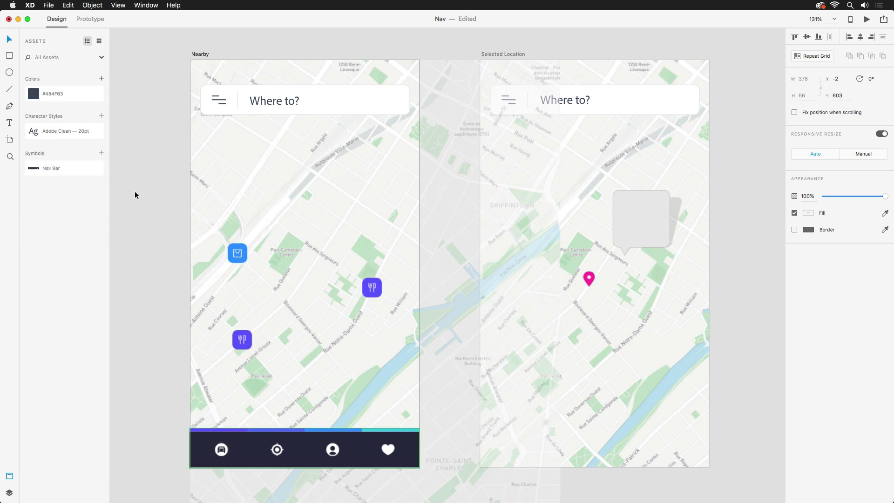
left_click(591, 243)
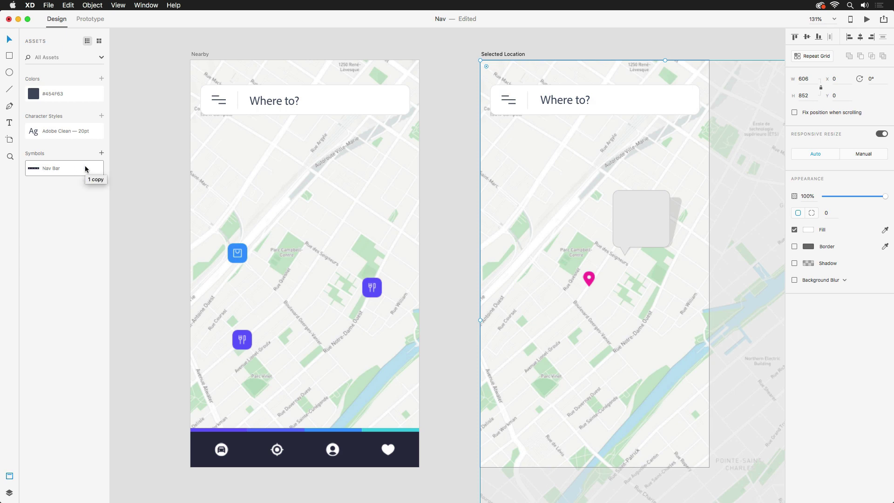
Rename the Nav Bar symbol to 'Navigation'.
double_click(52, 169)
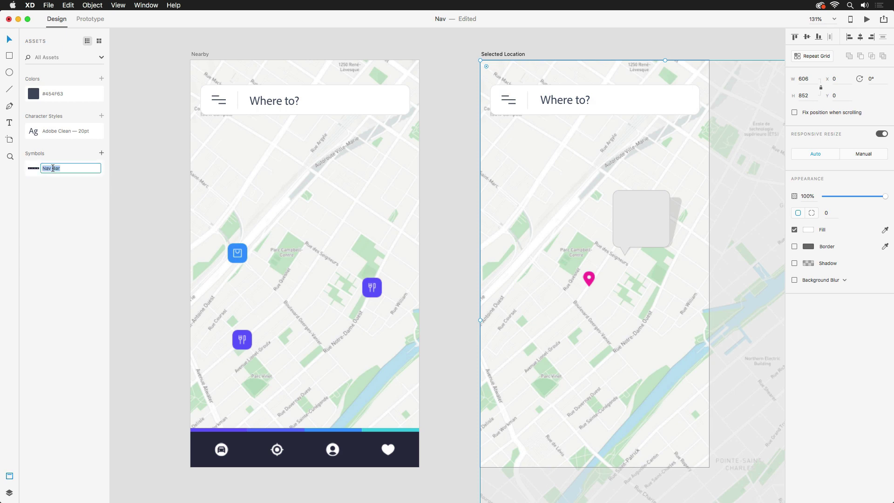
type("Navigation")
key("Return")
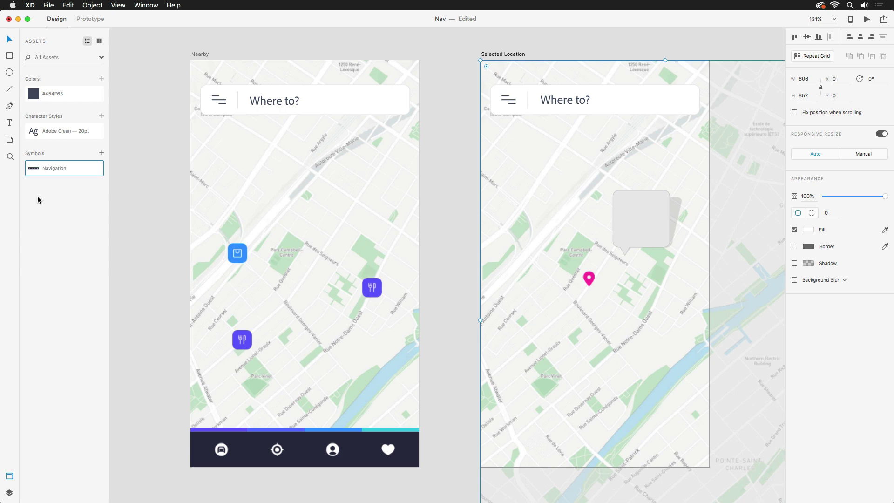
Filter assets by 'Nav', clear the filter, and place the Navigation symbol on Selected Location.
left_click(53, 56)
type("Nav")
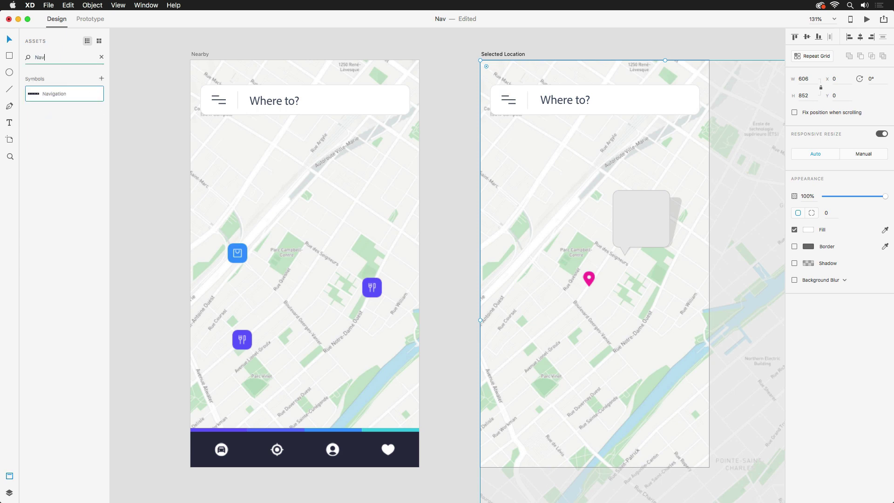
left_click(102, 57)
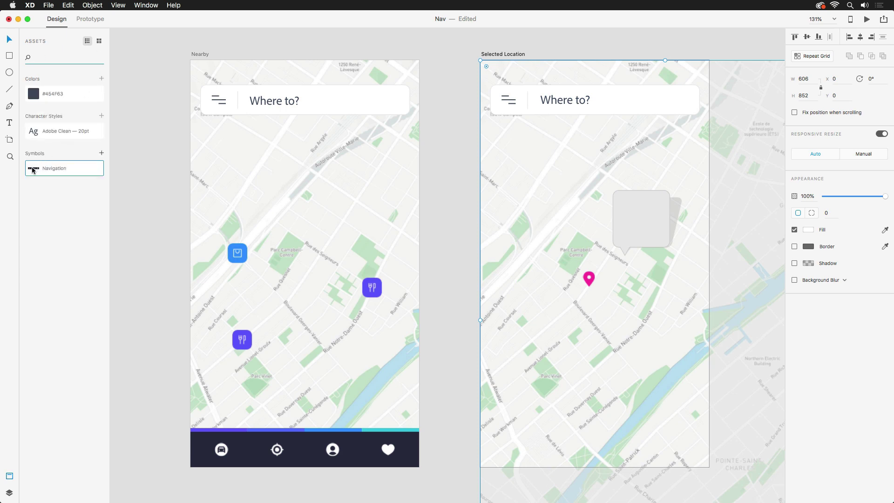
left_click_drag(35, 169, 205, 264)
double_click(238, 253)
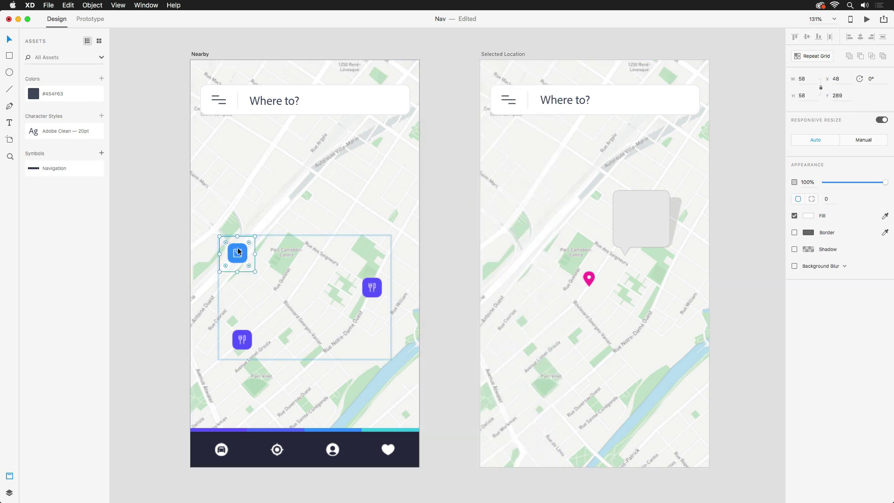
Make the blue shopping icon a Shopping symbol and add two copies to each map artboard.
key("super+k")
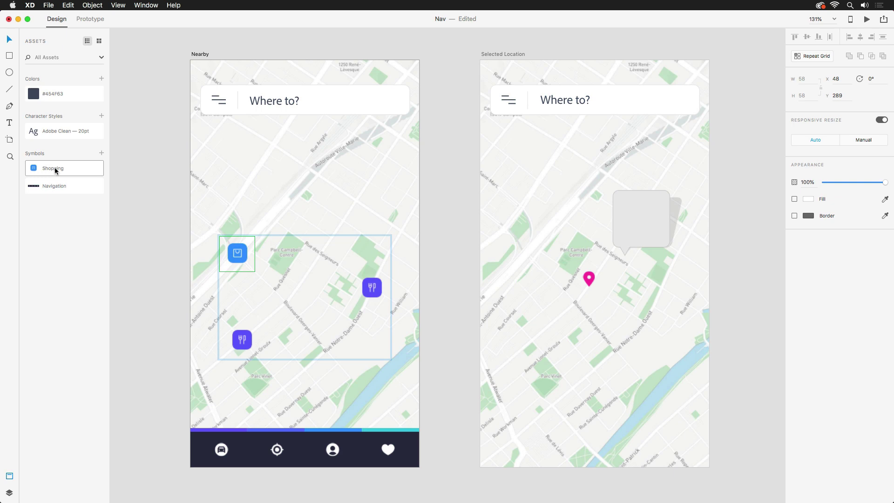
left_click_drag(49, 168, 275, 188)
left_click_drag(59, 169, 344, 196)
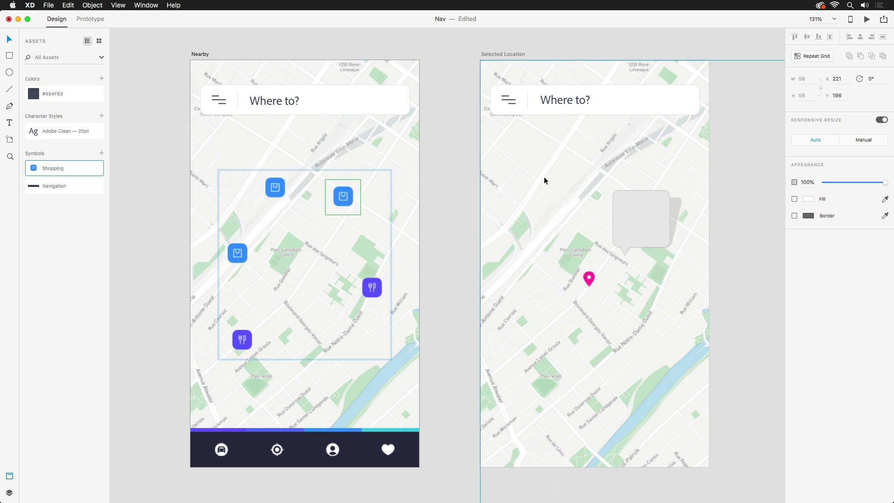
left_click(544, 177)
left_click_drag(104, 176, 549, 274)
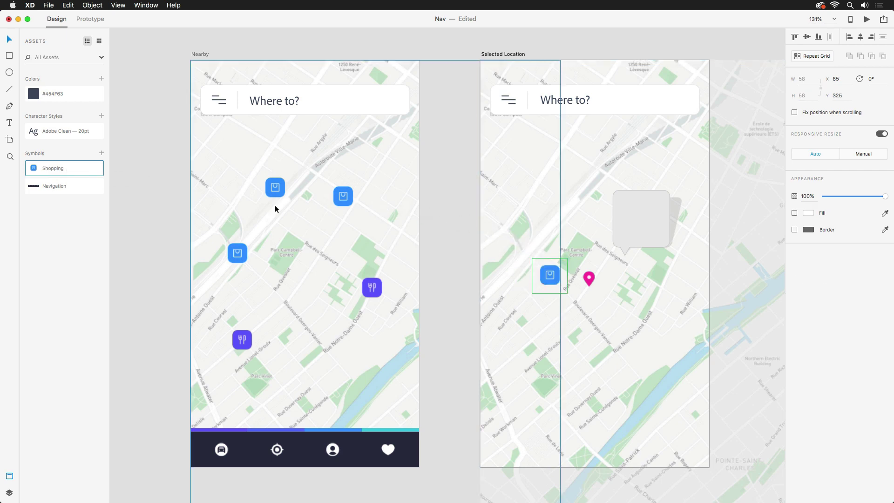
left_click_drag(60, 175, 580, 179)
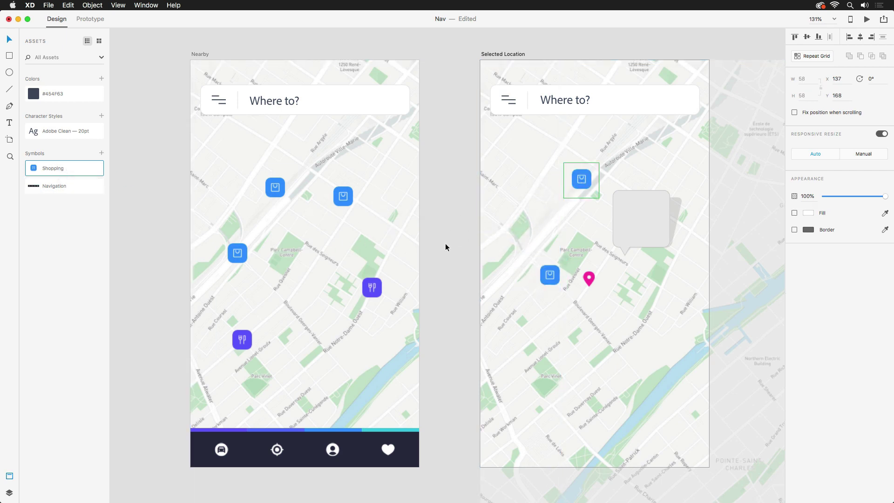
mouse_move(453, 245)
left_mouse_down()
mouse_move(435, 242)
mouse_move(444, 245)
left_mouse_up()
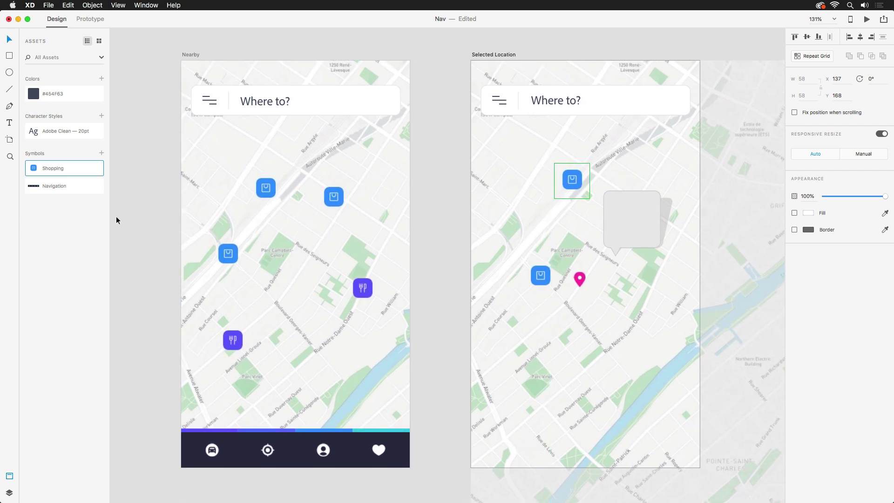
Place the Navigation symbol at the bottom of the Selected Location artboard.
left_click(49, 186)
left_click_drag(48, 186, 530, 443)
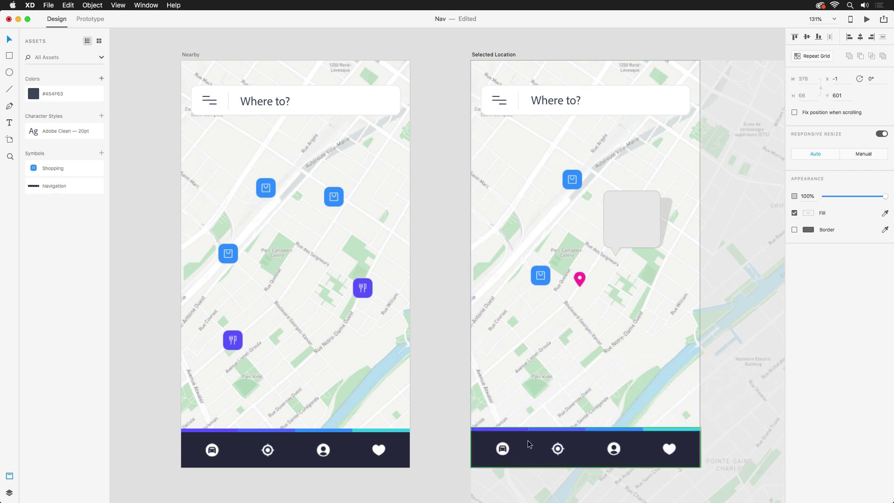
left_click(445, 431)
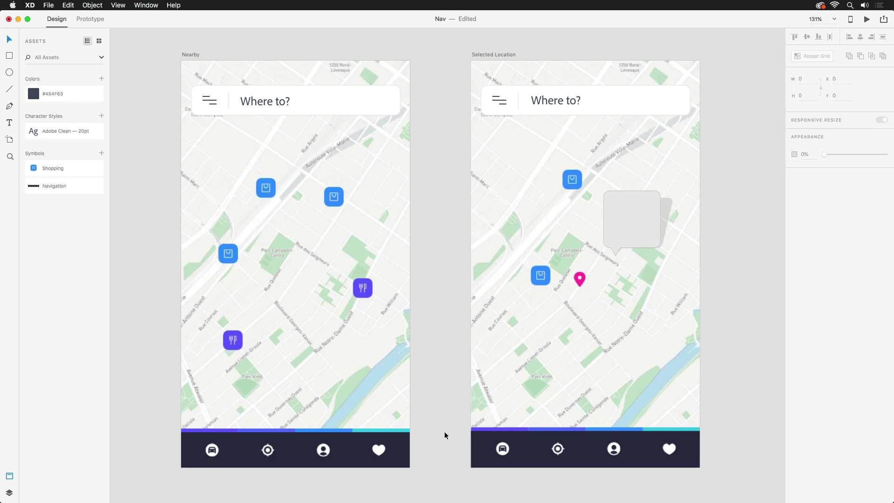
Change the nav bar's background fill to near black.
left_click(287, 445)
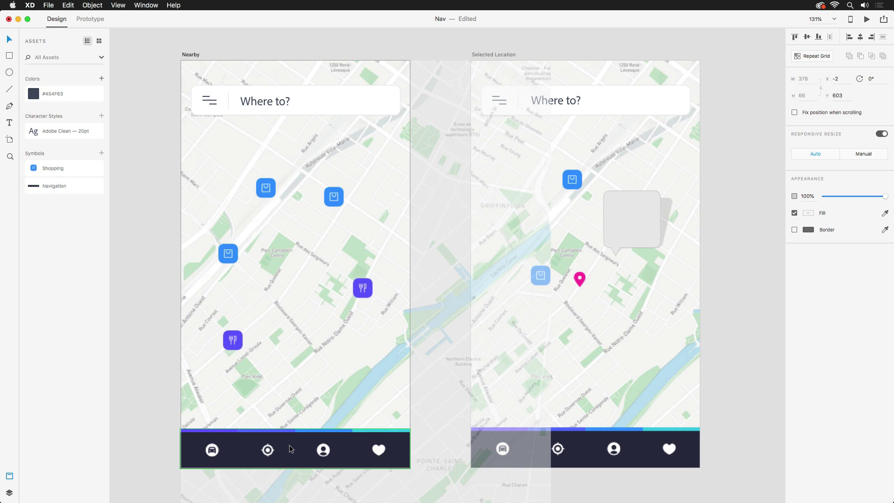
double_click(290, 444)
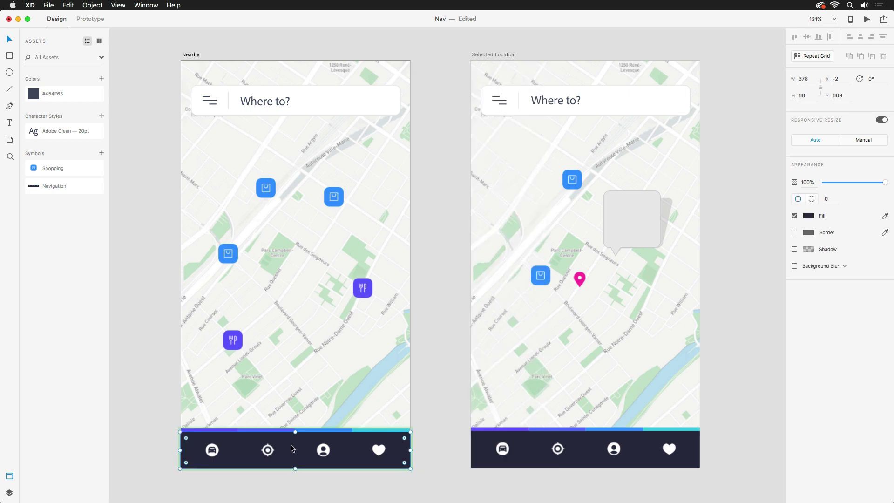
left_click(810, 217)
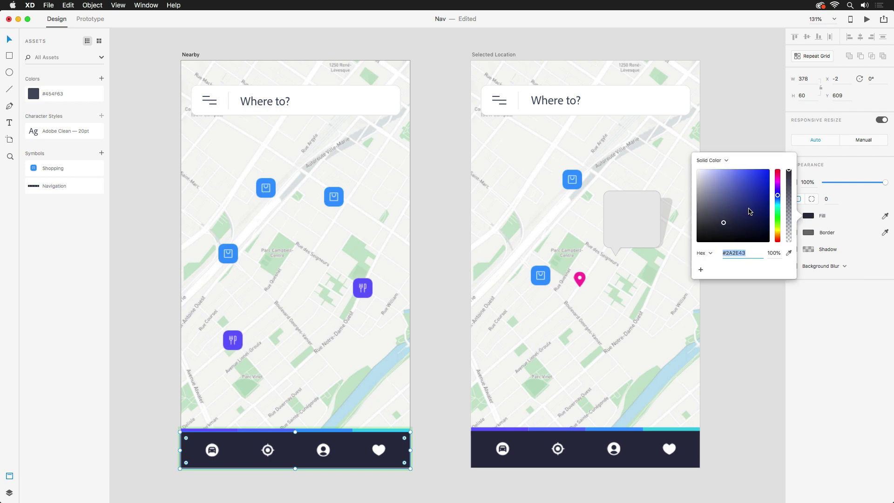
left_click_drag(751, 212, 697, 233)
left_click(802, 345)
left_click(747, 320)
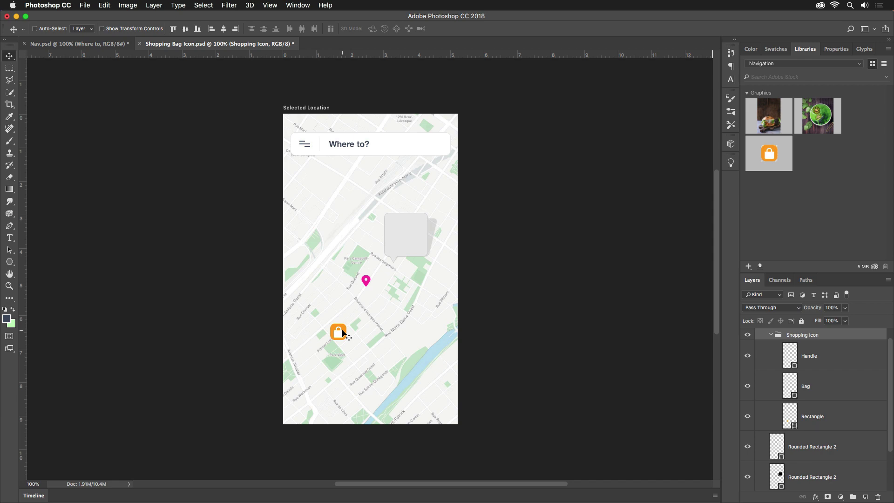
Copy the orange Shopping Icon group from Photoshop's Layers panel.
right_click(853, 339)
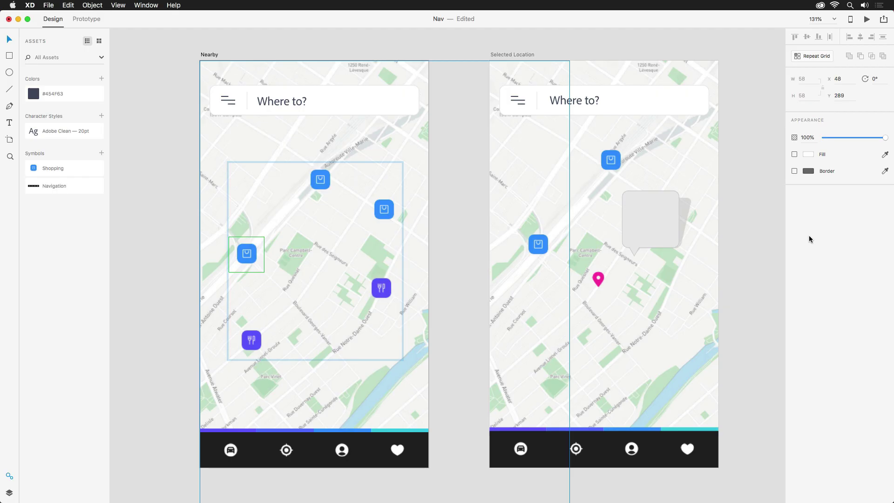
Paste the orange bag as a symbol, name it 'Shopping', and swap it onto the blue shopping icons.
key("super+v")
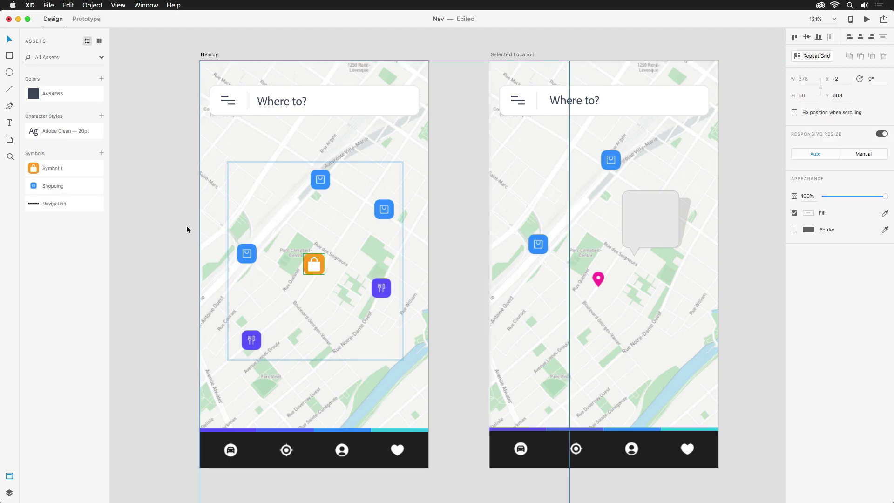
key("BackSpace")
left_click(53, 169)
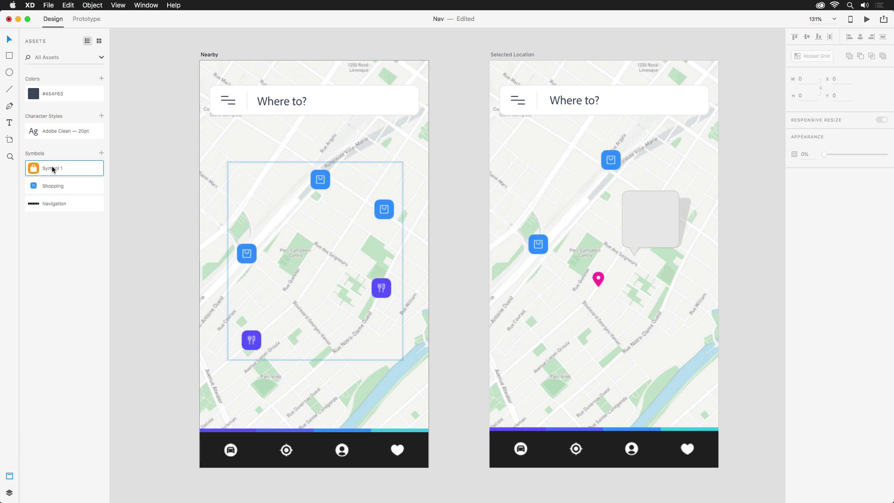
double_click(53, 168)
type("Shopping")
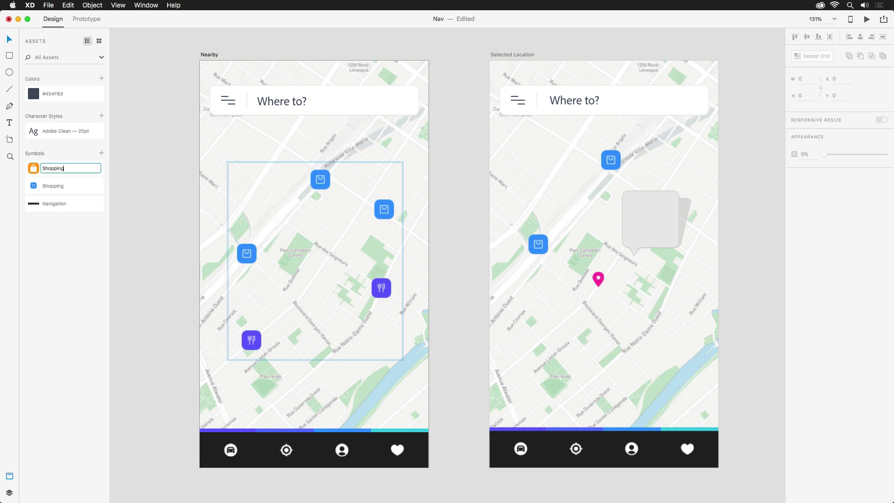
key("Return")
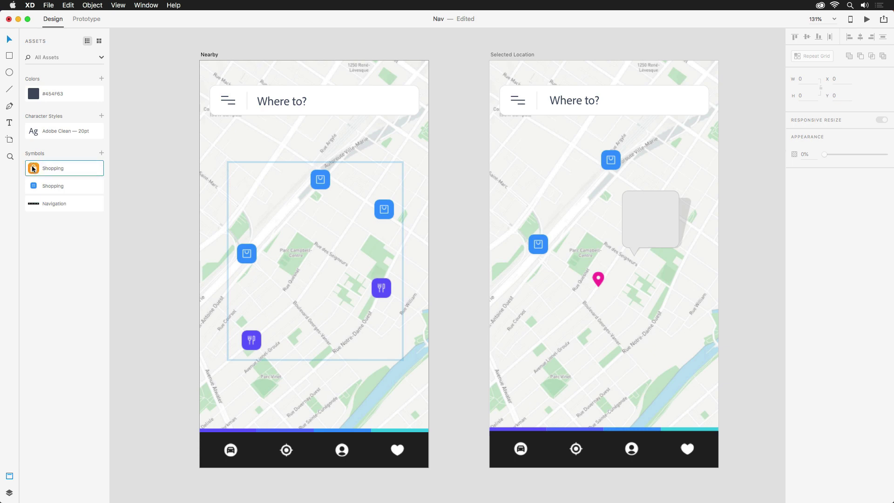
left_click_drag(33, 168, 243, 251)
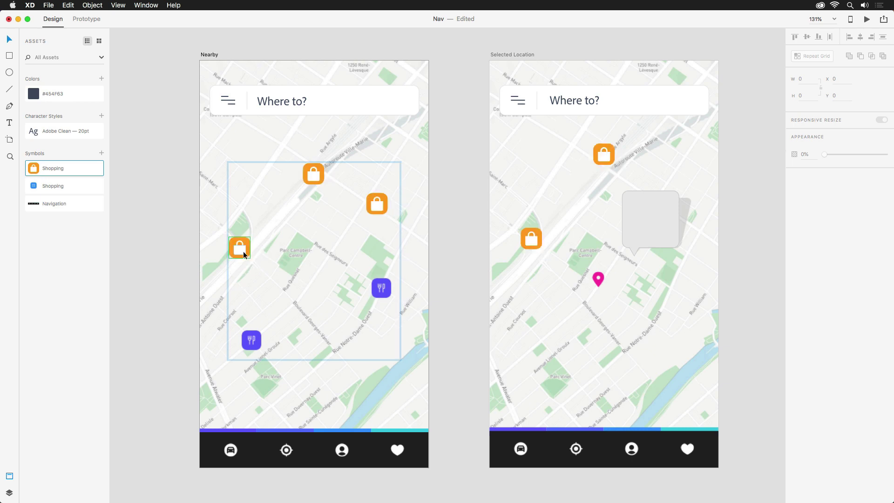
left_click(137, 225)
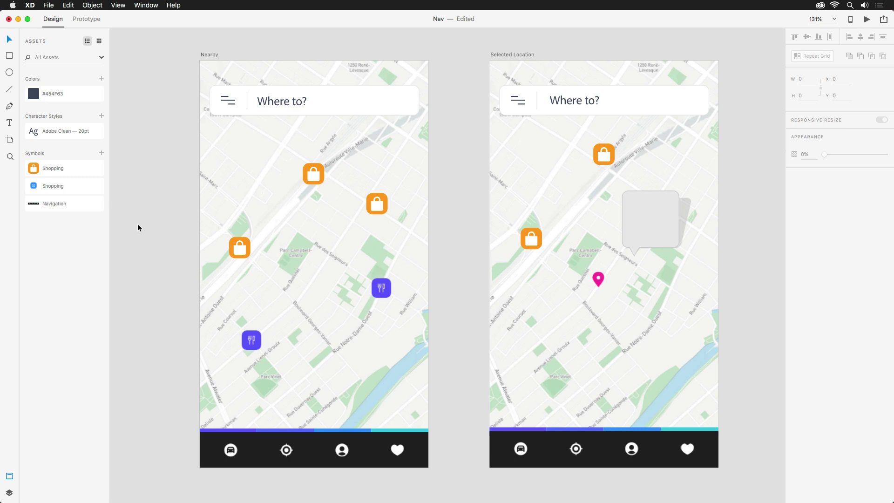
Drop the burger photo from Creative Cloud Libraries into the Selected Location callout placeholder.
left_click(48, 5)
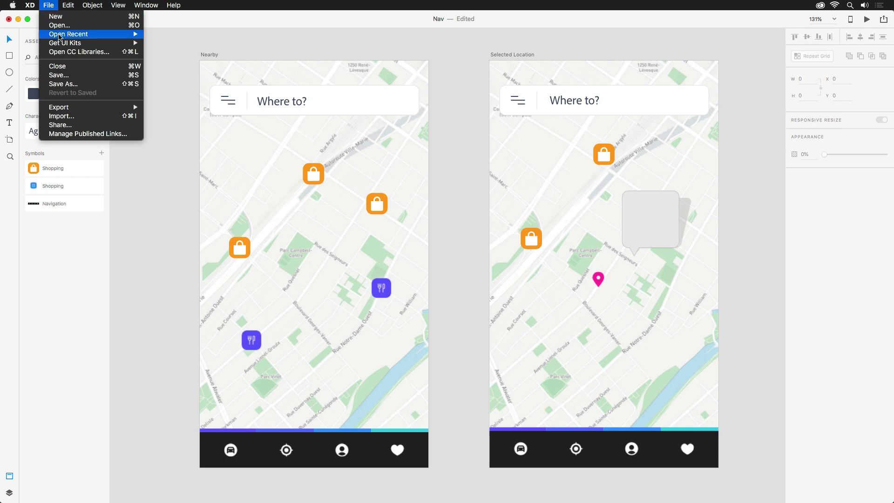
left_click(125, 54)
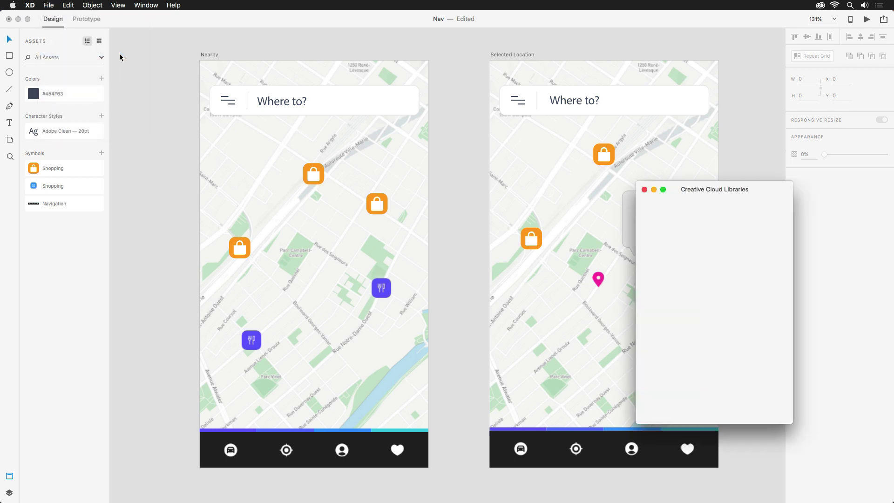
left_click(466, 162)
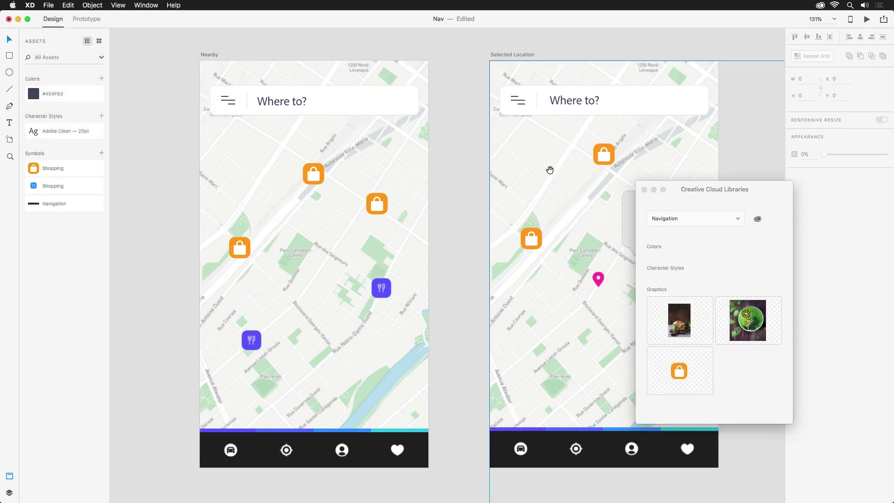
left_click_drag(549, 170, 465, 165)
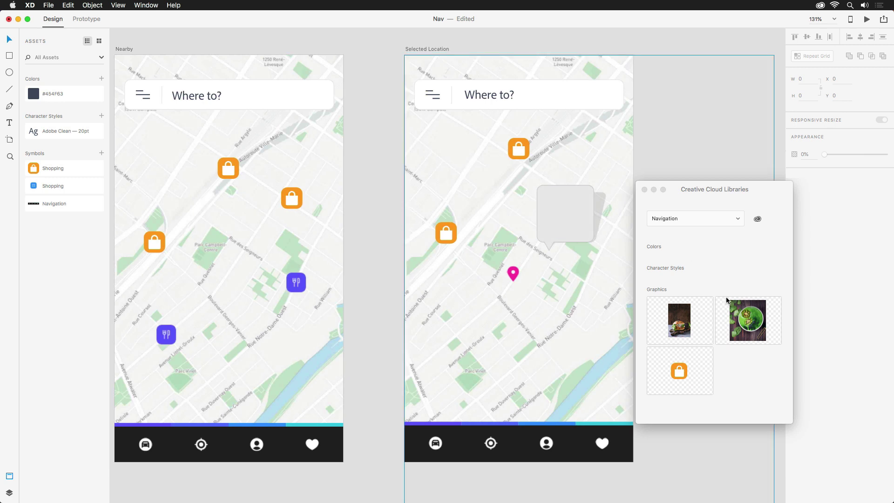
left_click_drag(699, 314, 569, 214)
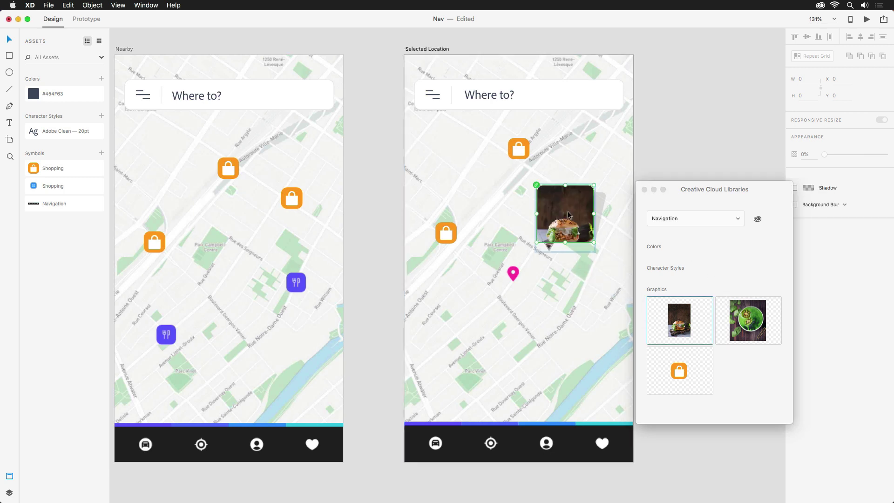
left_click(693, 152)
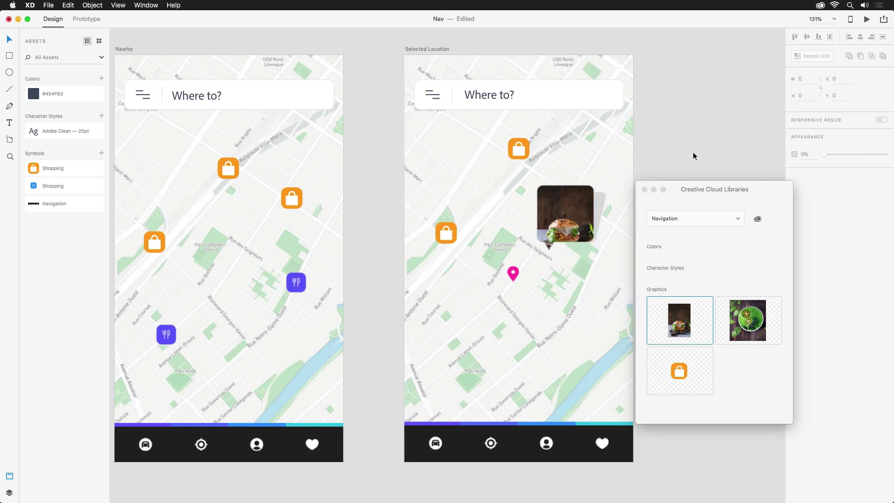
Adjust how the callout mask crops the burger photo.
left_click(645, 190)
left_click(569, 205)
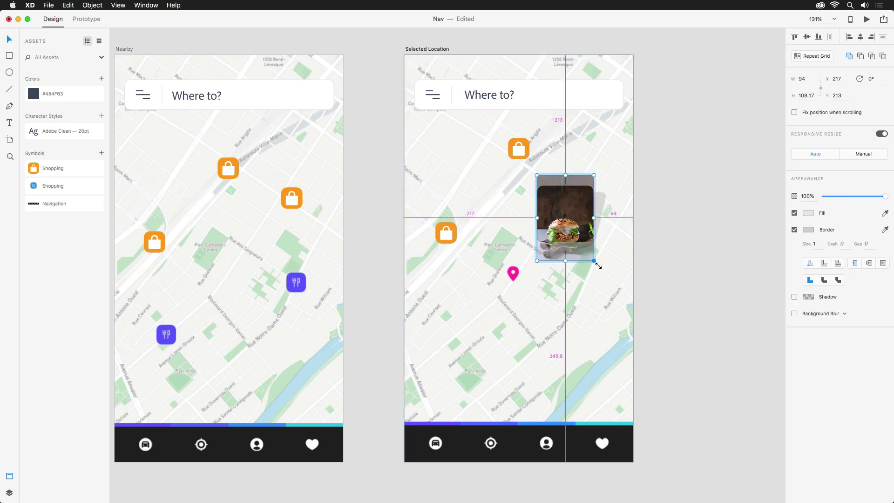
double_click(579, 206)
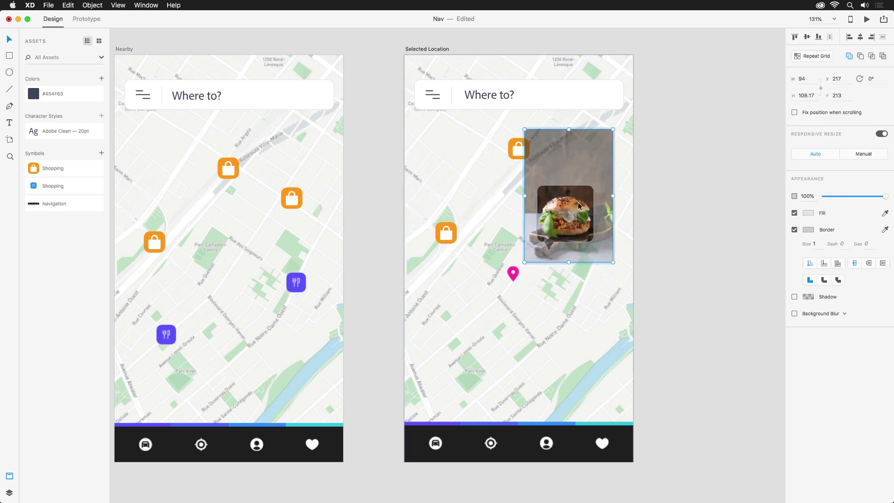
left_click(701, 221)
left_click_drag(377, 220, 441, 225)
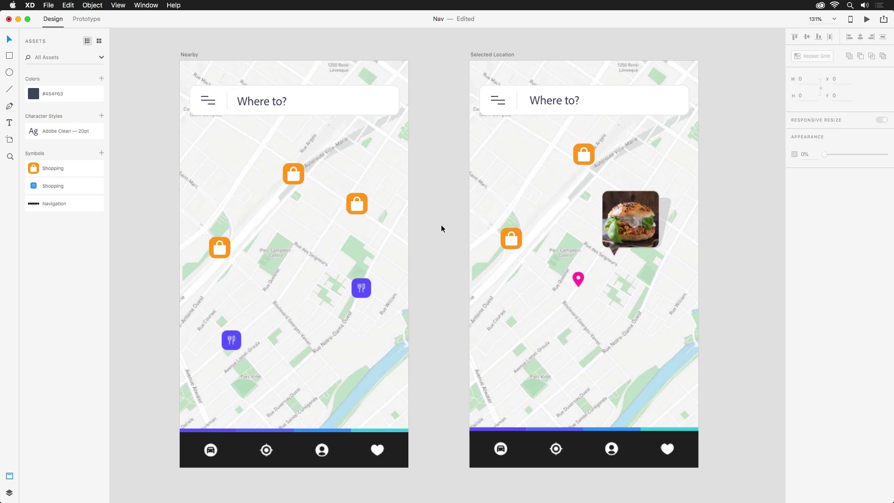